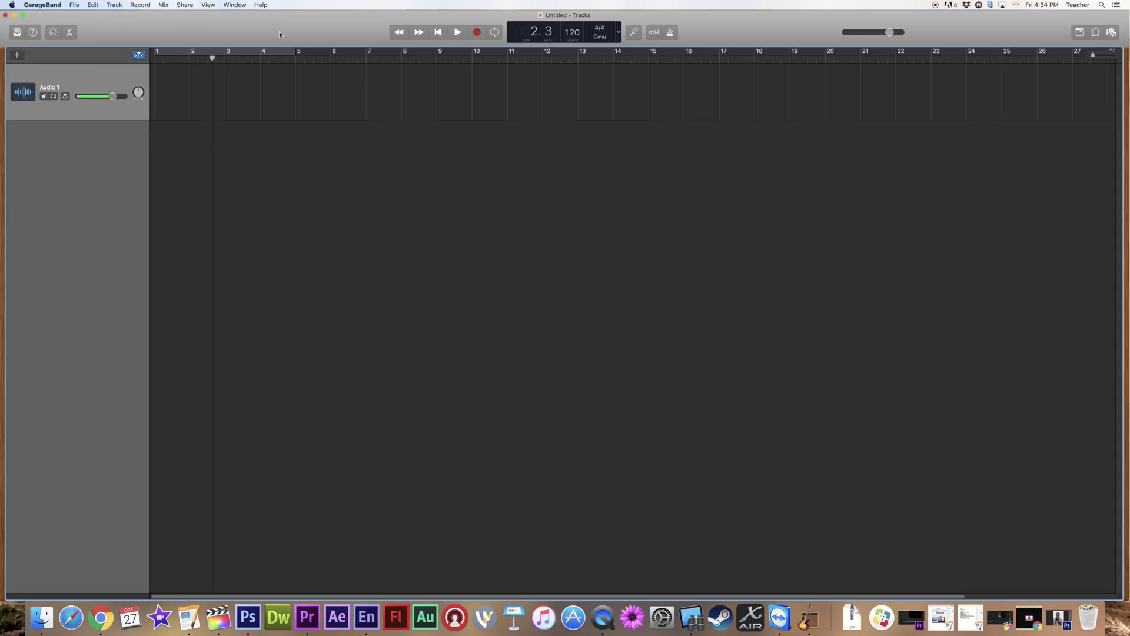
Start a new empty project without saving the current one, and create a microphone audio track on Input 1.
left_click(75, 7)
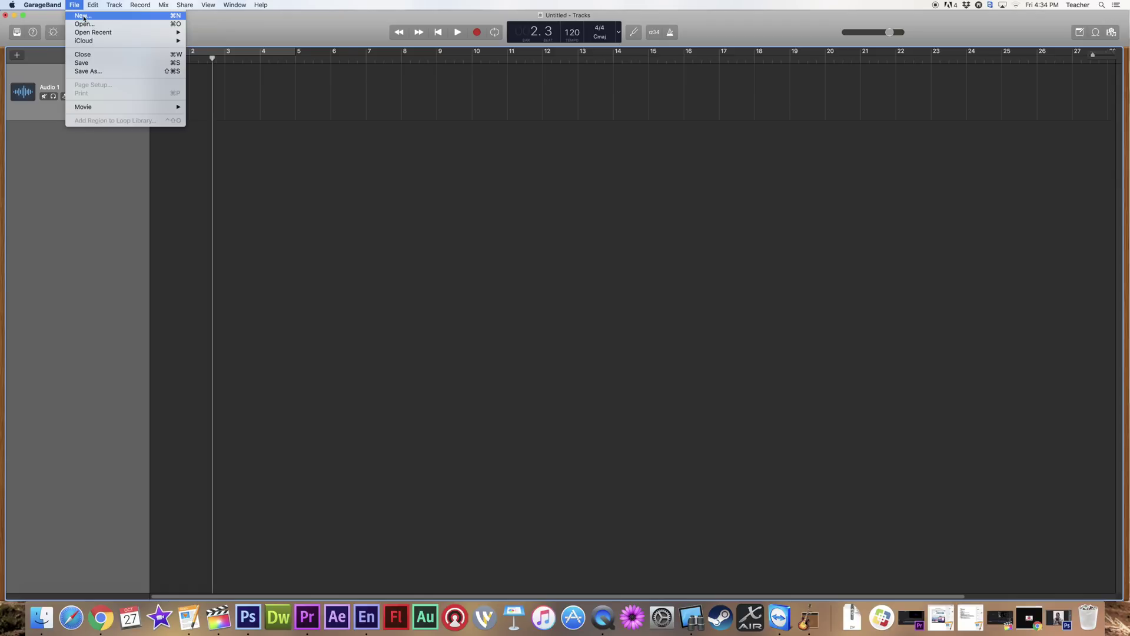
left_click(76, 17)
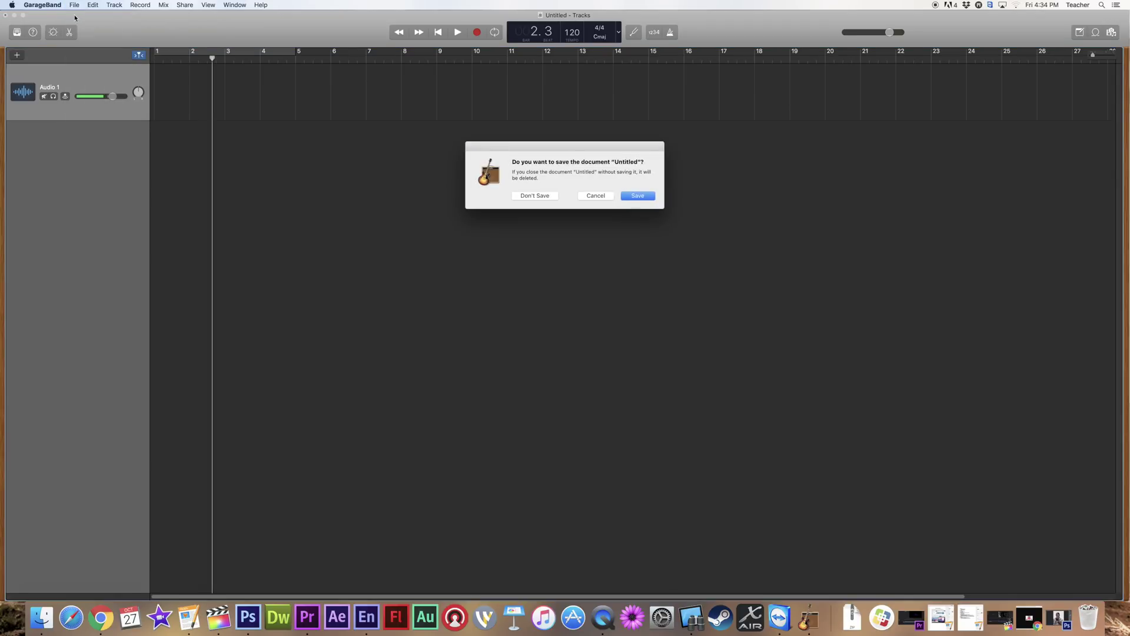
left_click(546, 196)
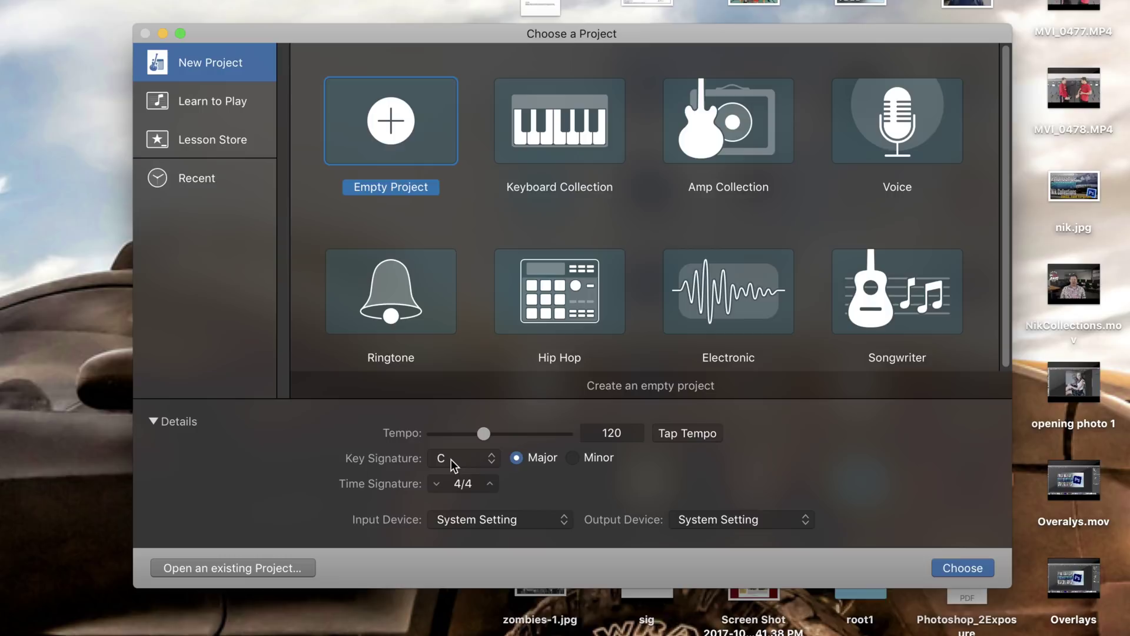
left_click(972, 568)
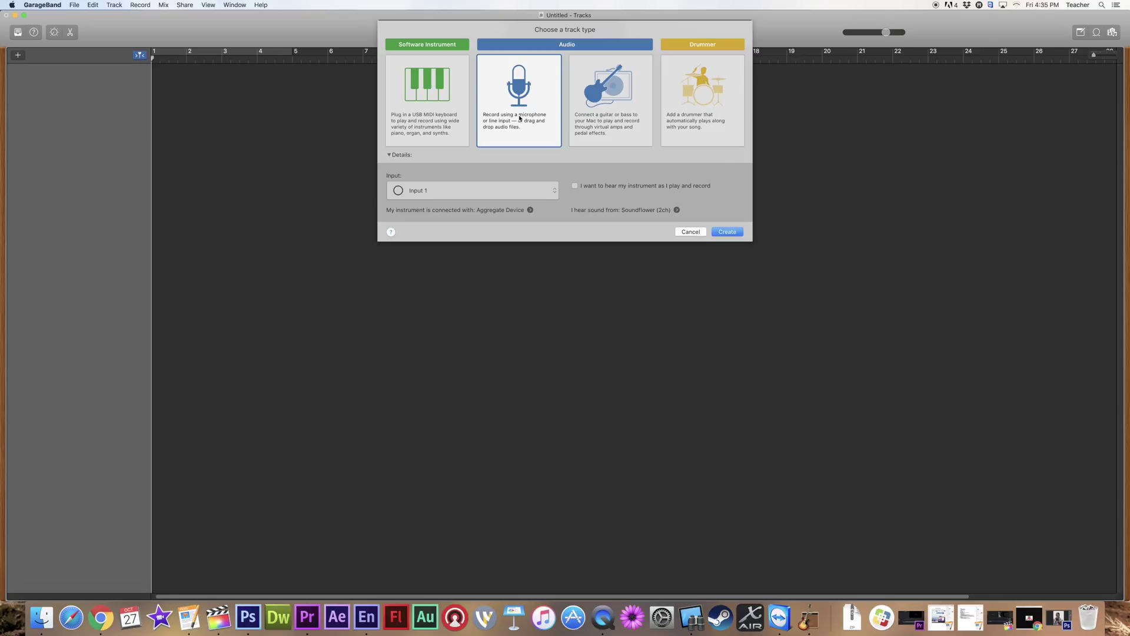
left_click(734, 234)
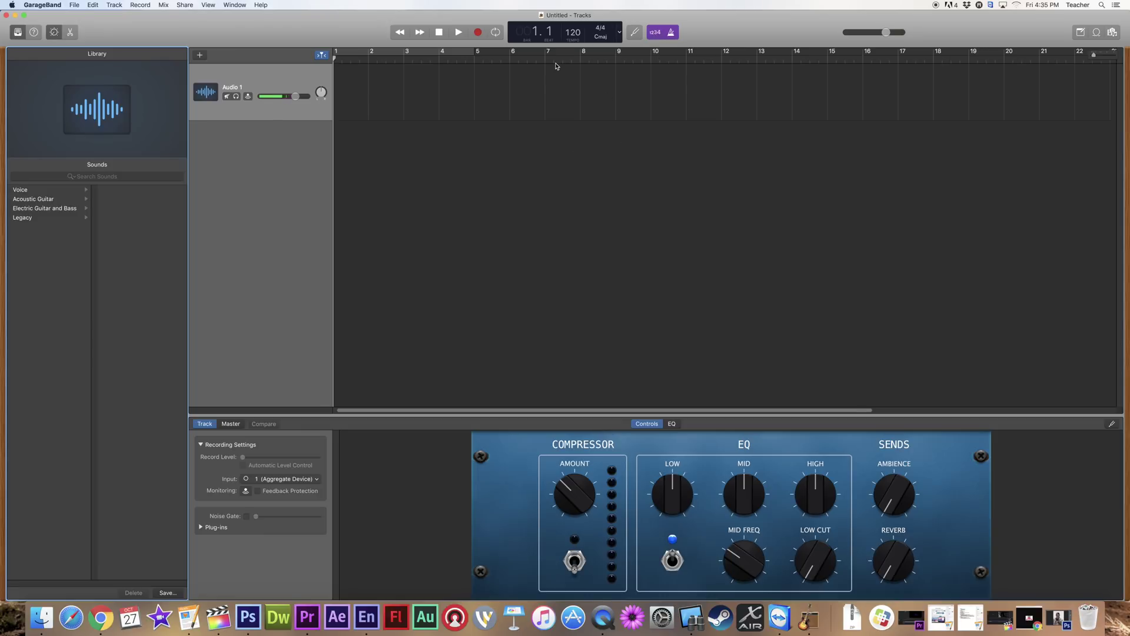
Hide the Smart Controls and Library, and turn off the count-in and metronome.
left_click(54, 32)
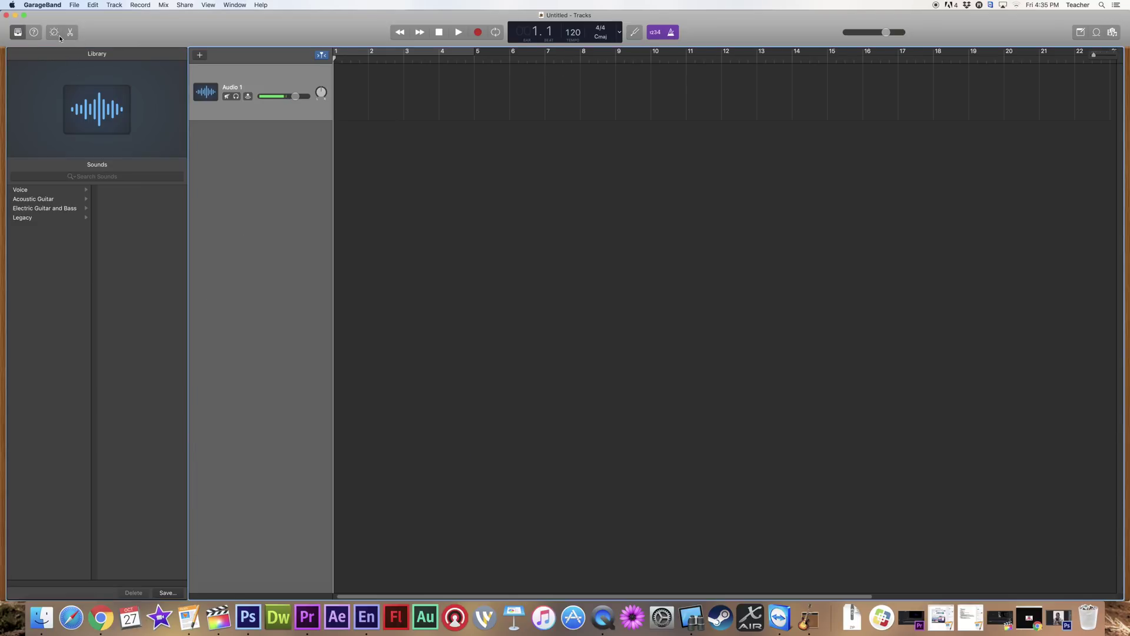
left_click(17, 32)
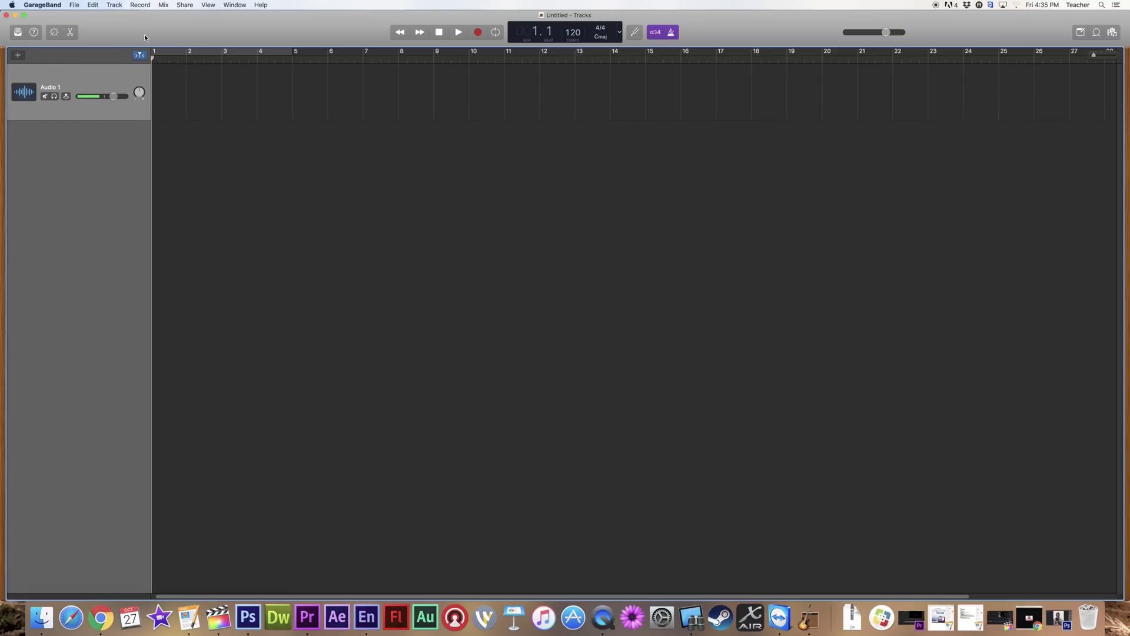
left_click(656, 34)
left_click(671, 33)
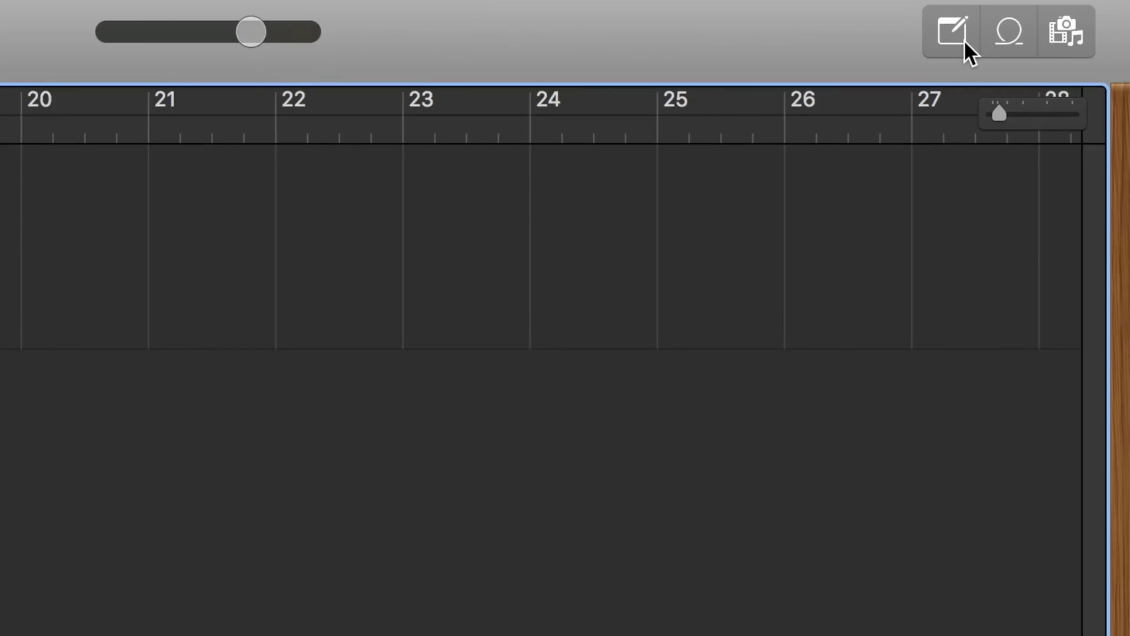
Show the Apple Loops browser and filter the loops by the Tambourine instrument.
left_click(1010, 32)
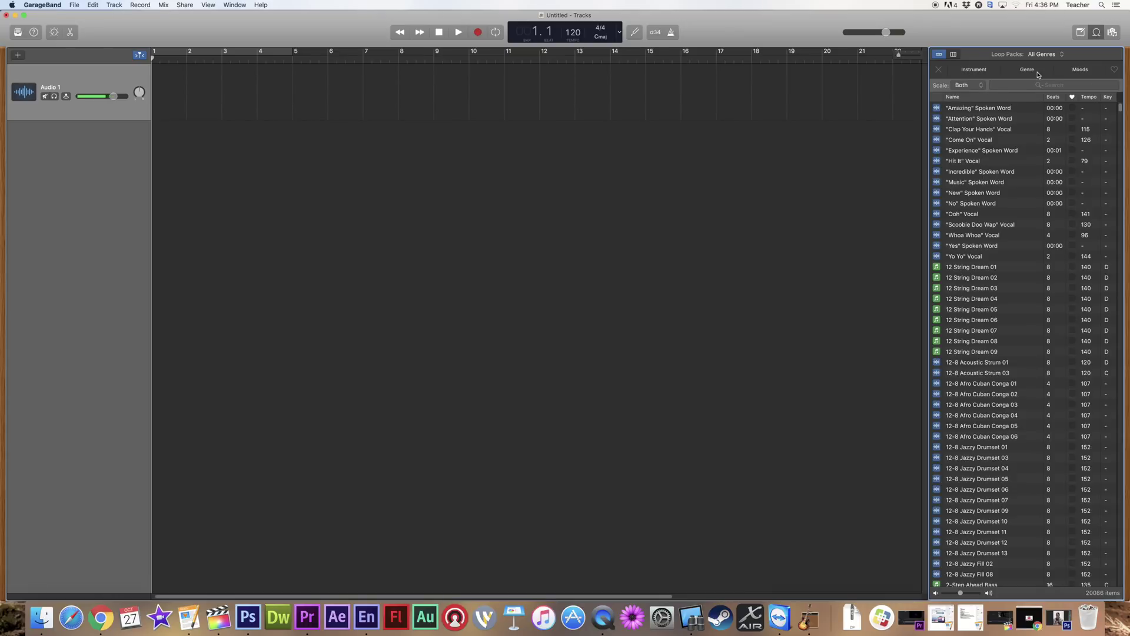
left_click(976, 71)
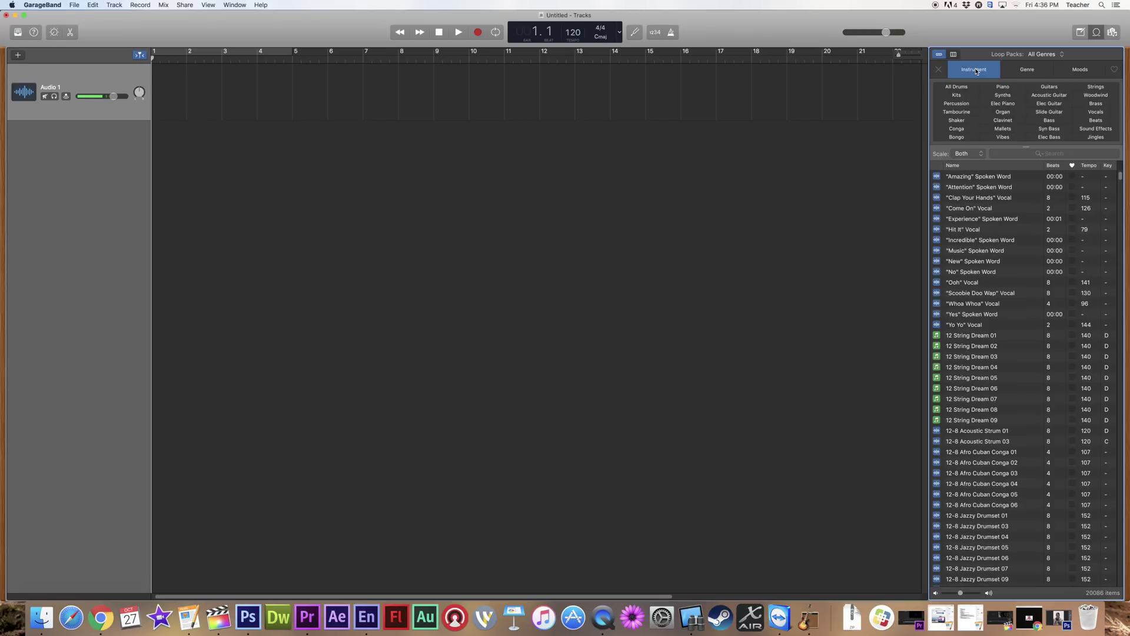
left_click(956, 113)
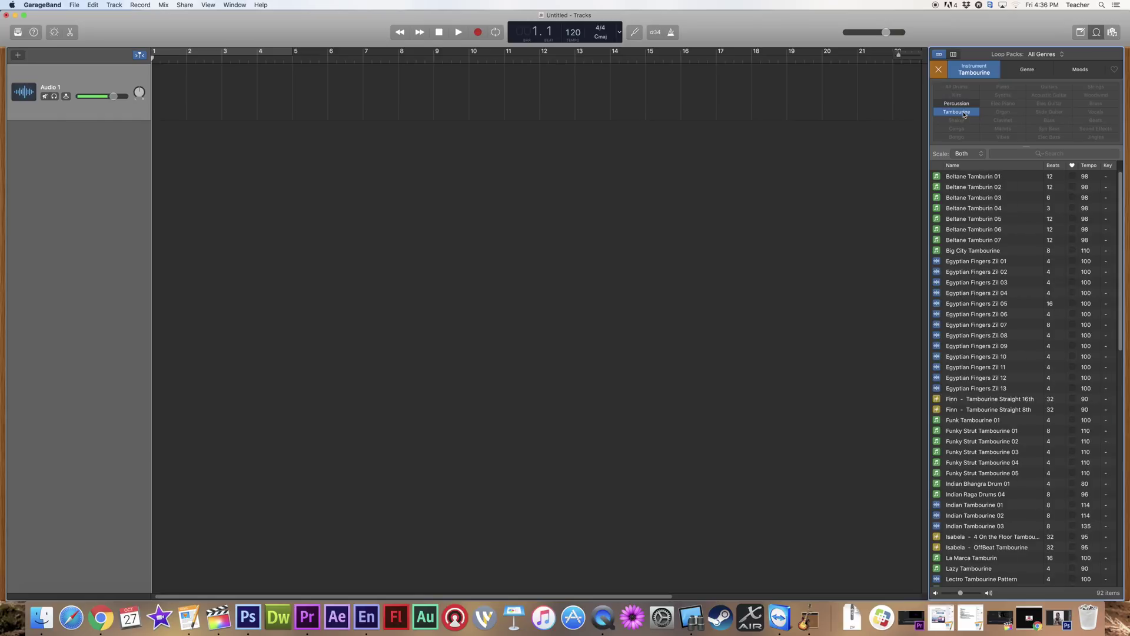
Preview the Beltane Tamburin 02 loop and place it on the audio track, starting at bar 1.
left_click(963, 189)
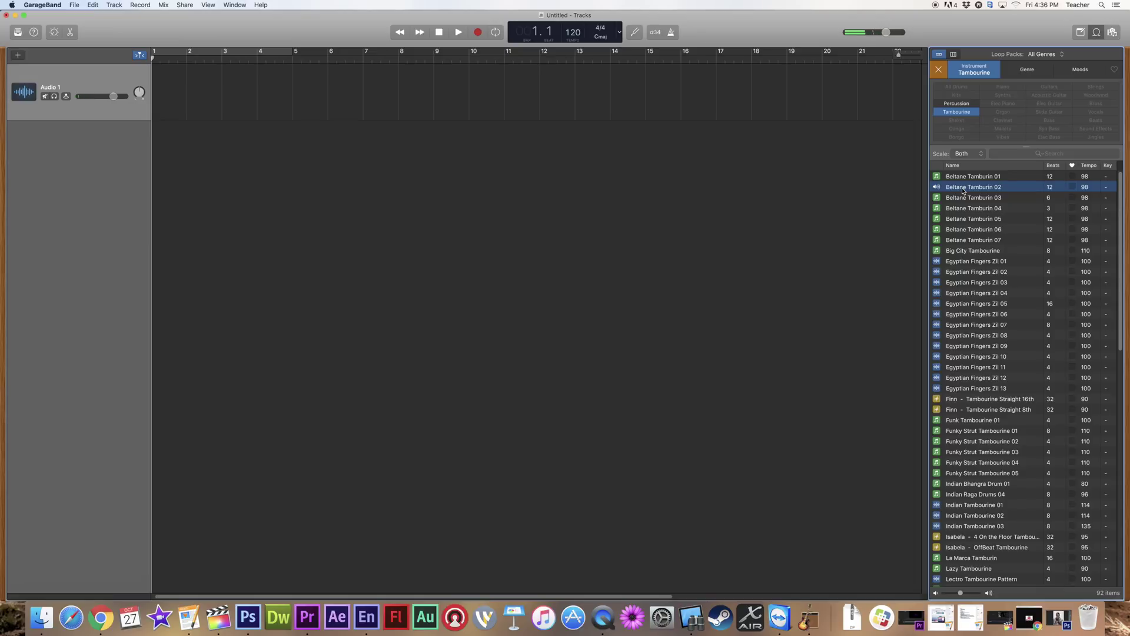
left_click(957, 192)
left_click_drag(960, 182, 147, 100)
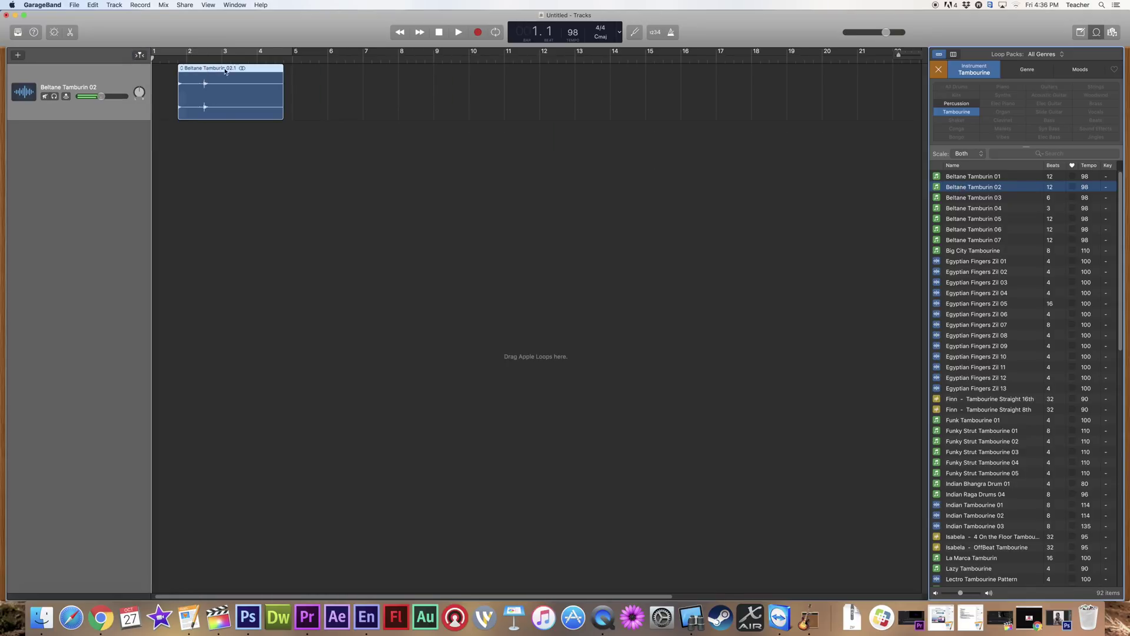
left_click_drag(240, 71, 200, 69)
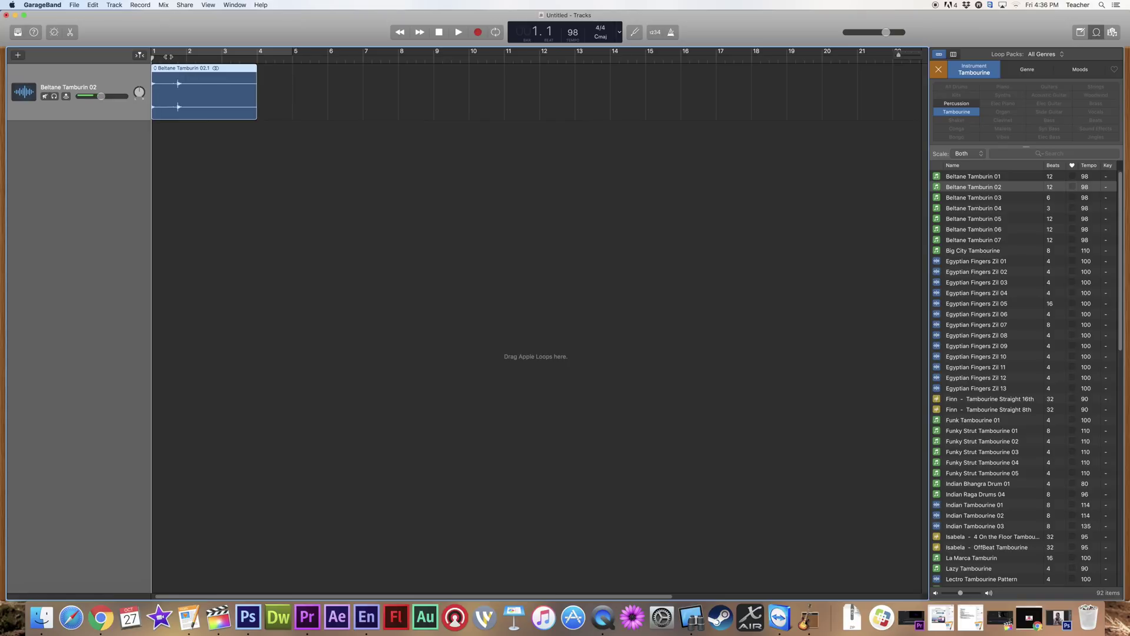
Audition the Beltane Tamburin 02 region, rewinding to the start, and loop the region out to bar 19.
key("space")
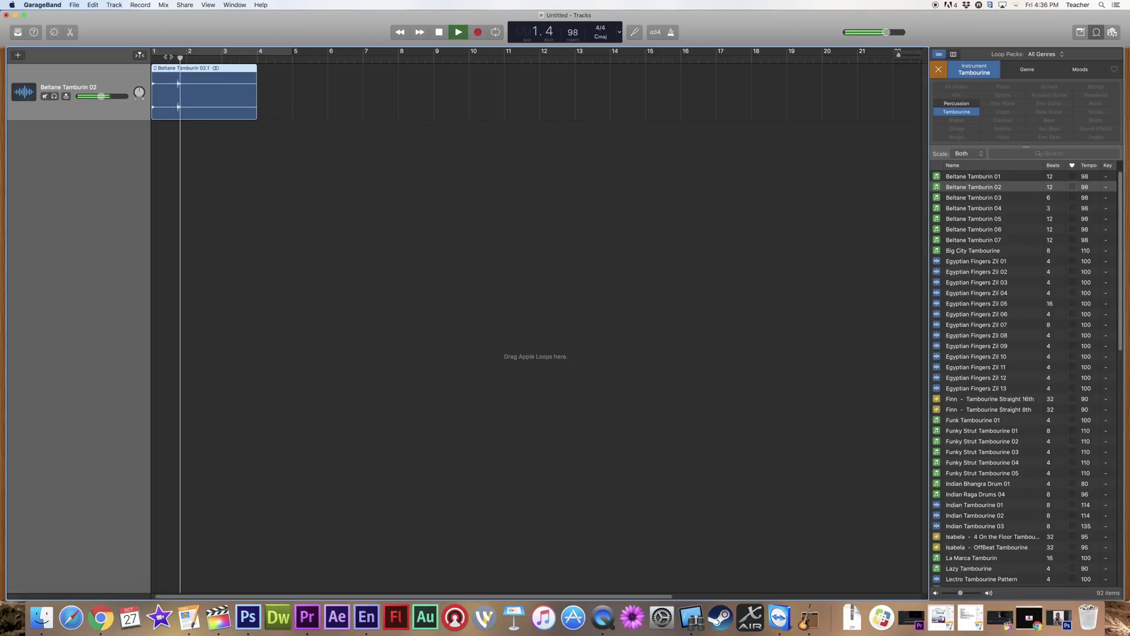
key("space")
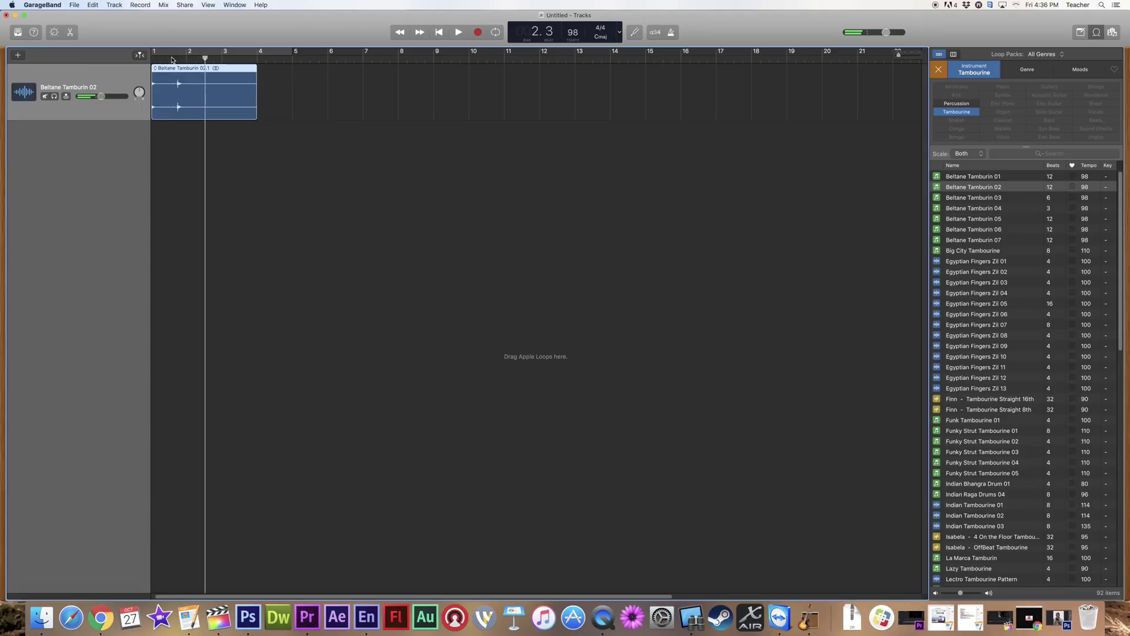
key("Return")
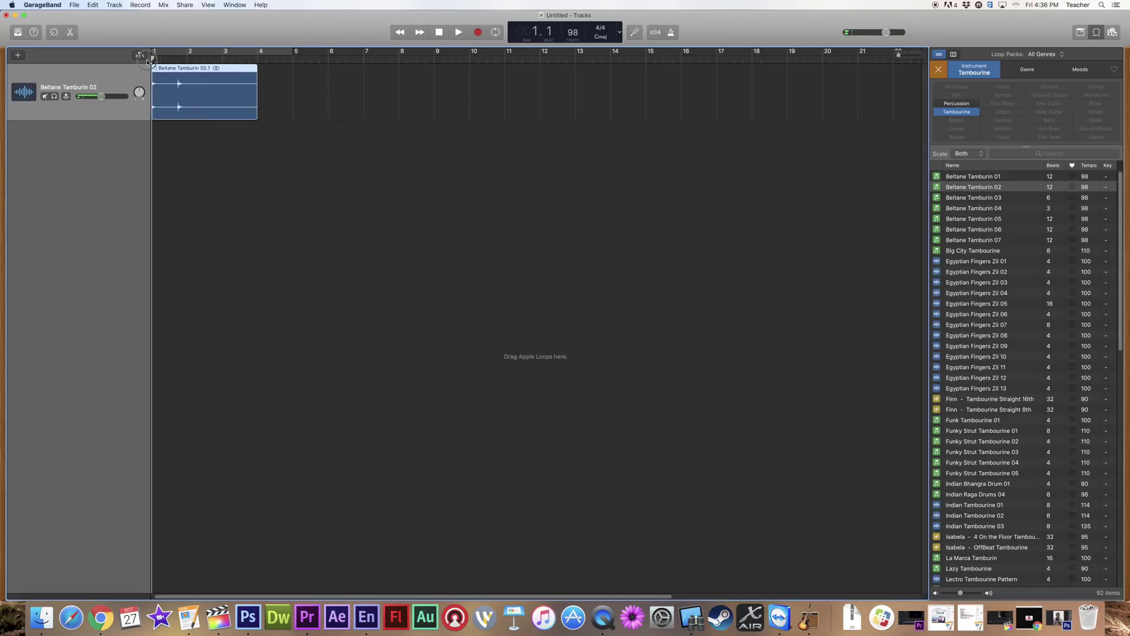
left_click(406, 33)
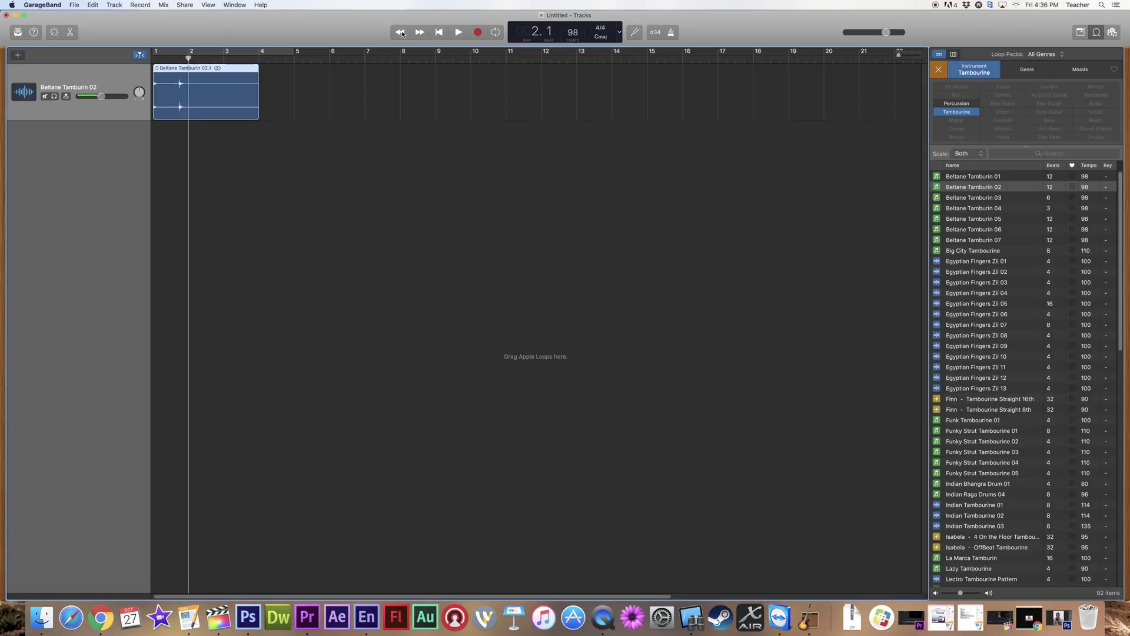
mouse_move(156, 59)
left_mouse_down()
mouse_move(198, 60)
mouse_move(155, 59)
left_mouse_up()
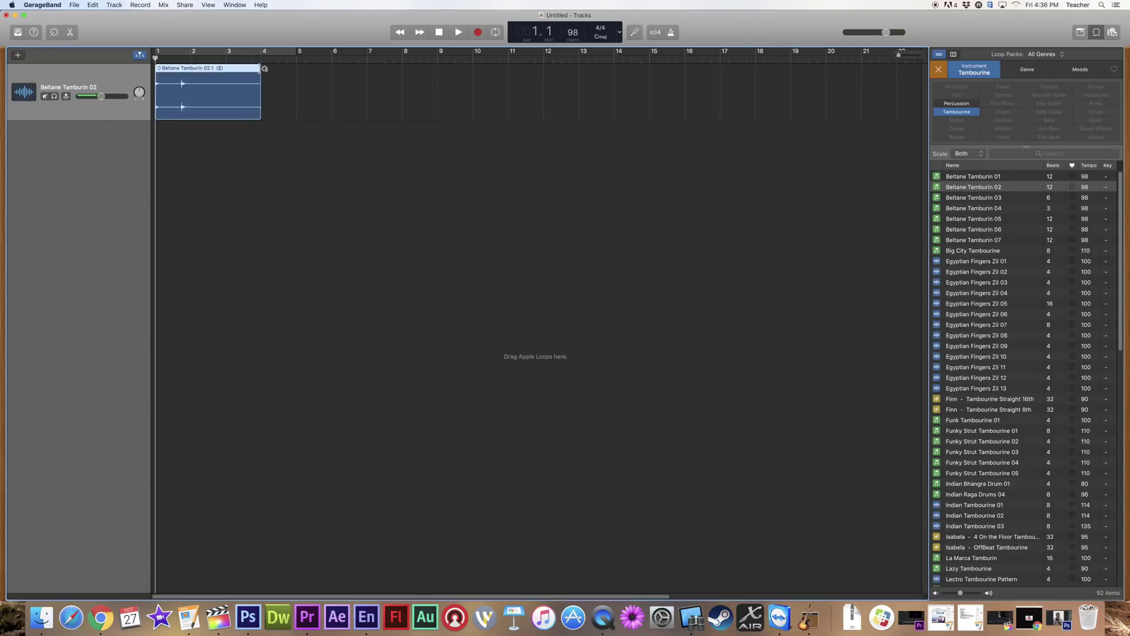
left_click_drag(264, 69, 793, 121)
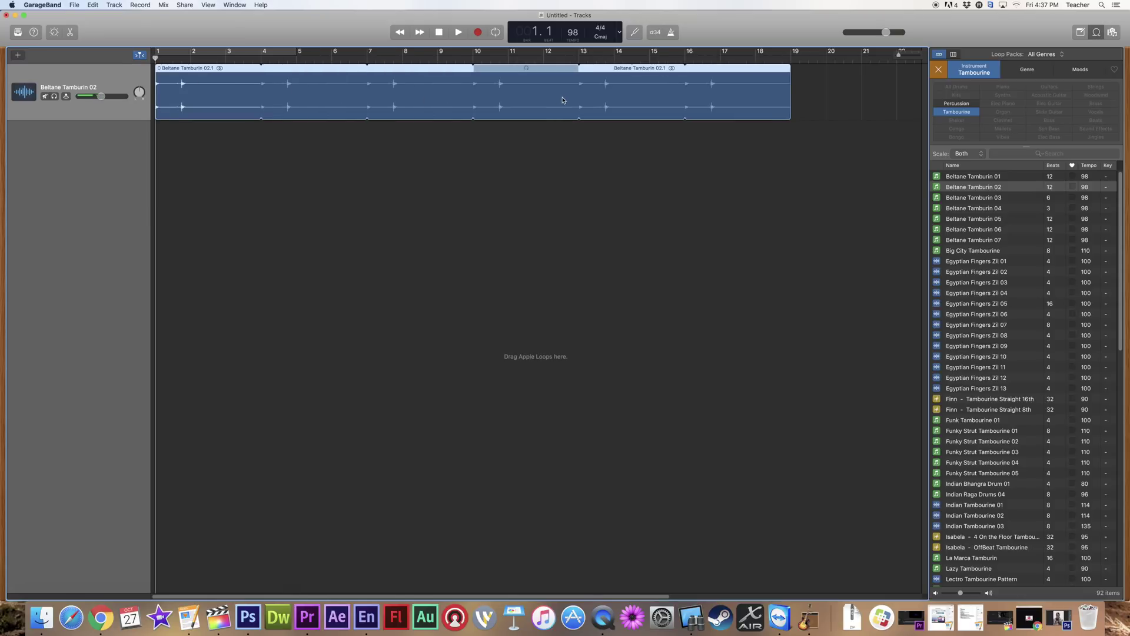
Preview the Egyptian Fingers Zil 01 loop and add it as a second track starting at bar 1.
left_click(965, 262)
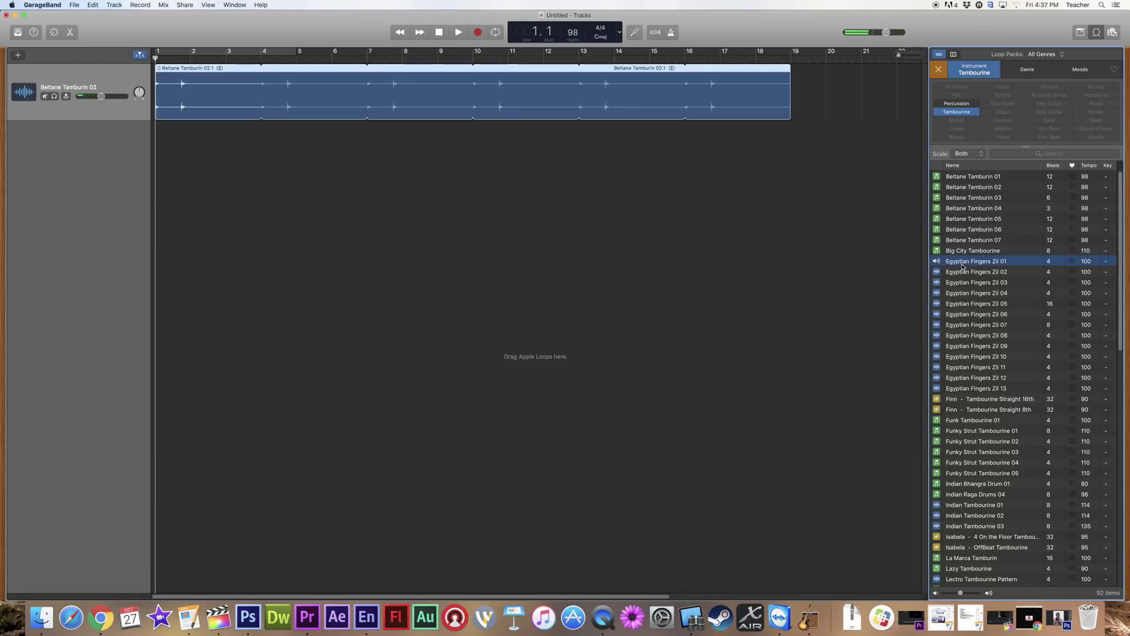
left_click(962, 266)
left_click_drag(968, 262, 159, 163)
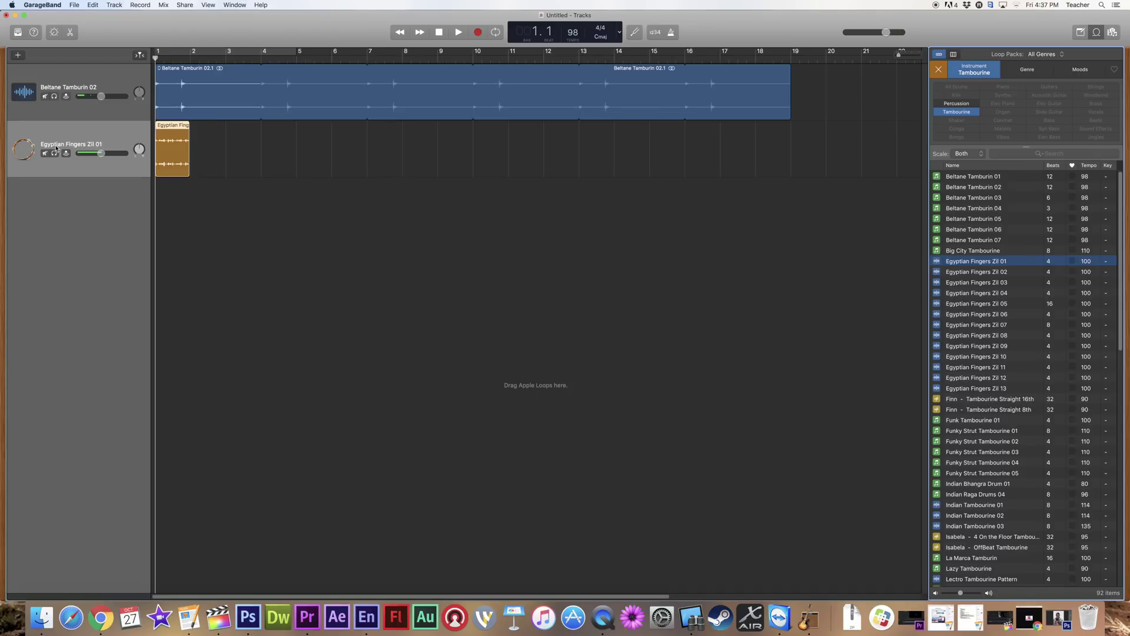
left_click(83, 81)
left_click(57, 126)
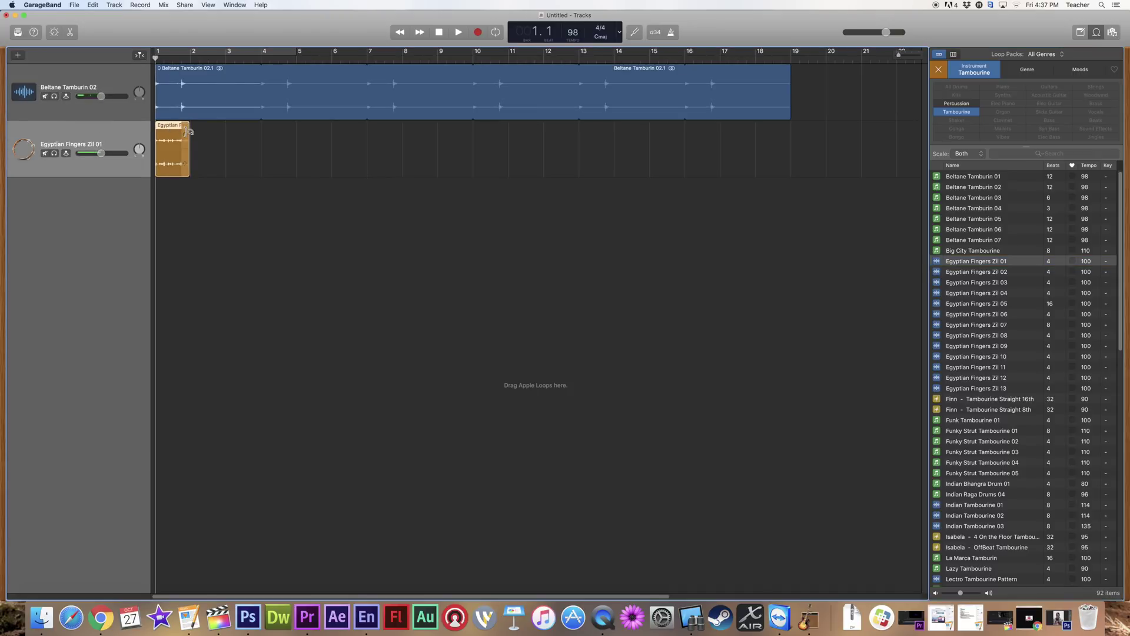
Move the Egyptian Fingers Zil 01 region to bar 4, trim its end to under half a bar, and play the arrangement briefly.
left_click_drag(186, 131, 279, 143)
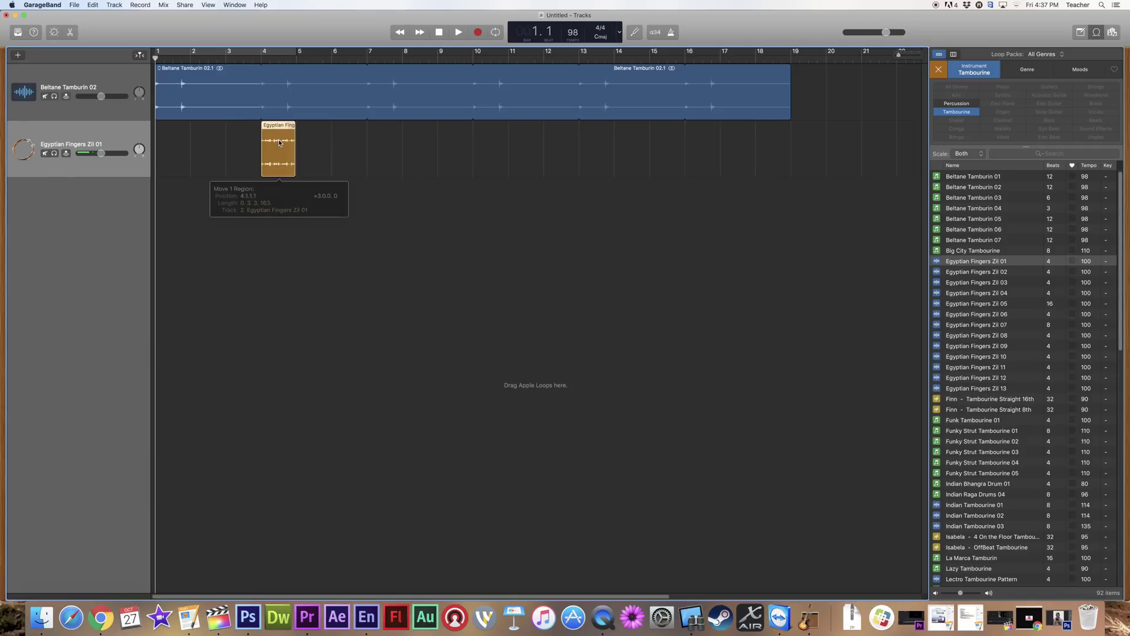
left_click_drag(293, 168, 274, 173)
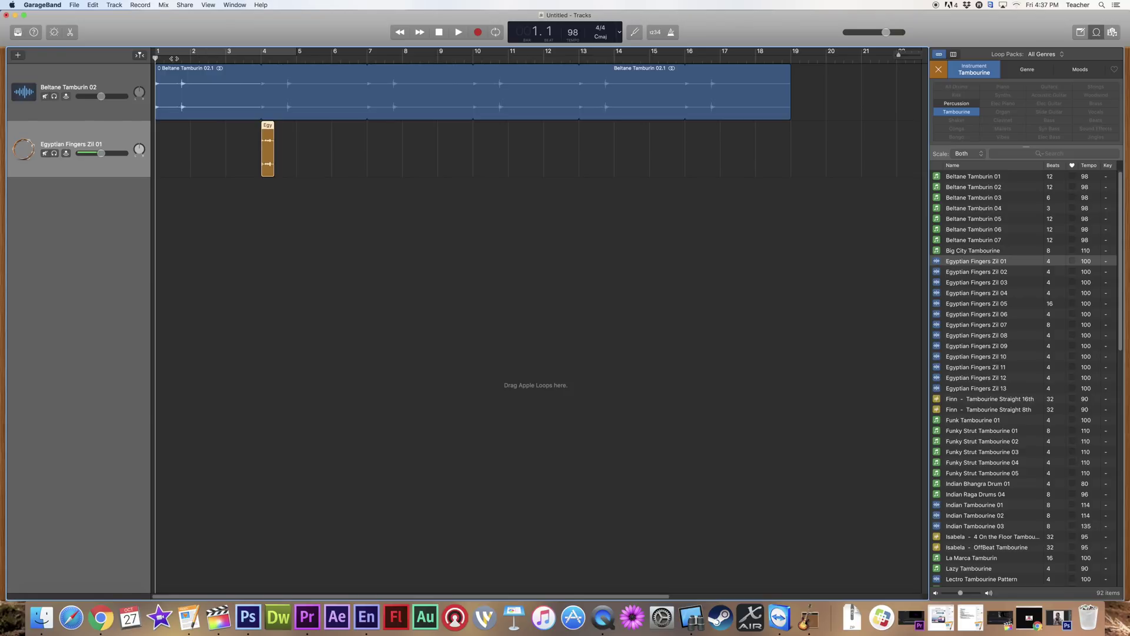
key("space")
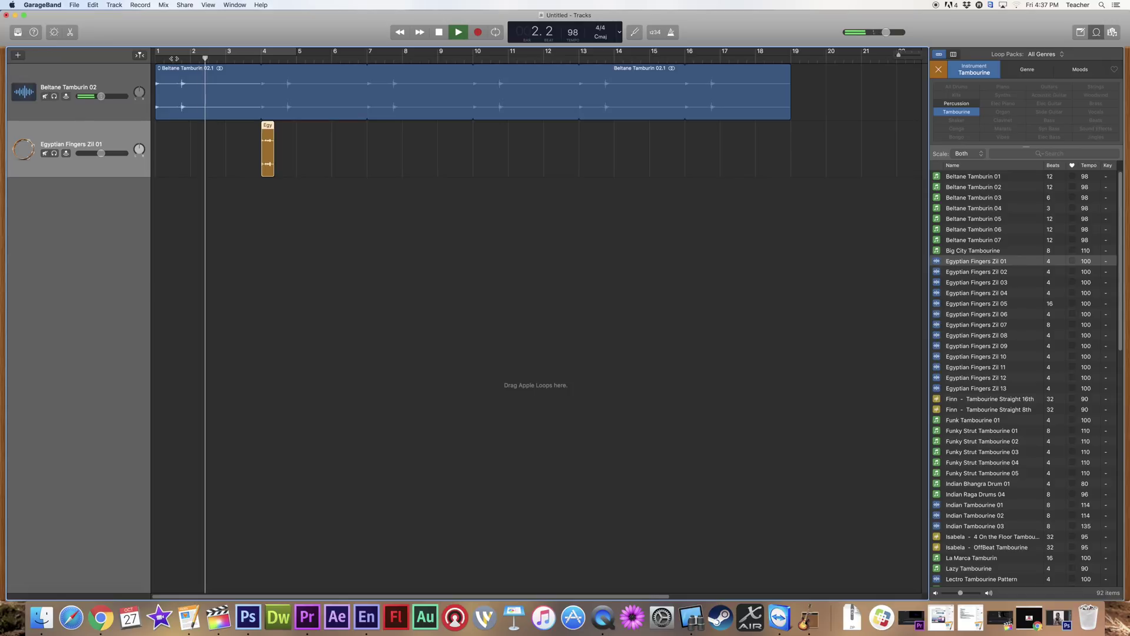
key("space")
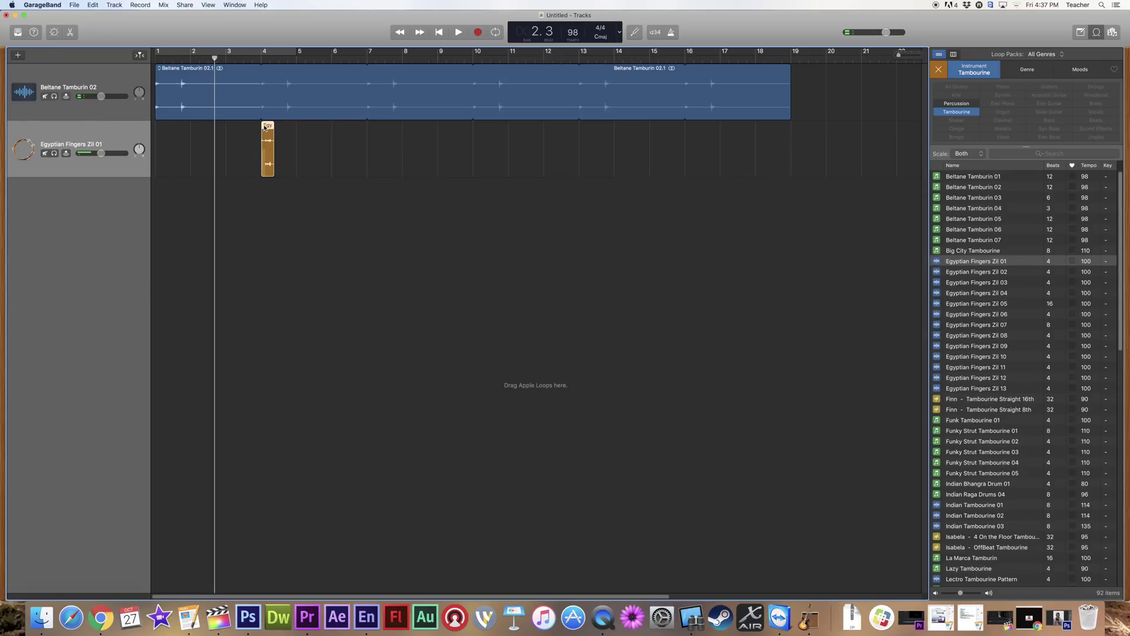
Delete the Egyptian Fingers Zil 01 and Beltane Tamburin 02 regions from the timeline, keeping both tracks.
key("Delete")
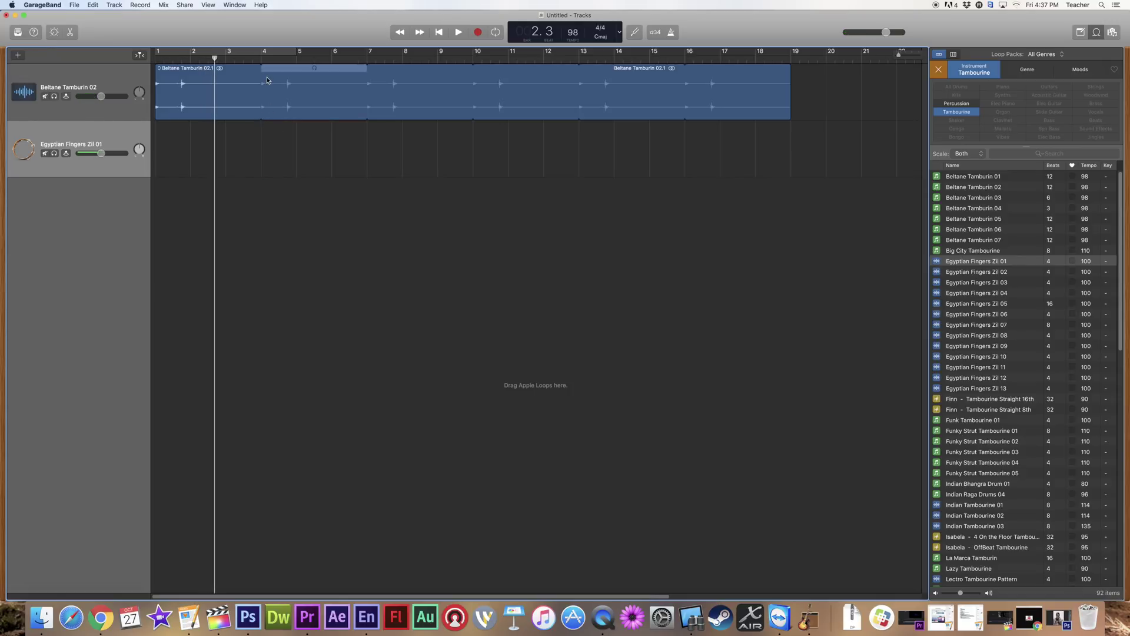
left_click(183, 99)
key("Delete")
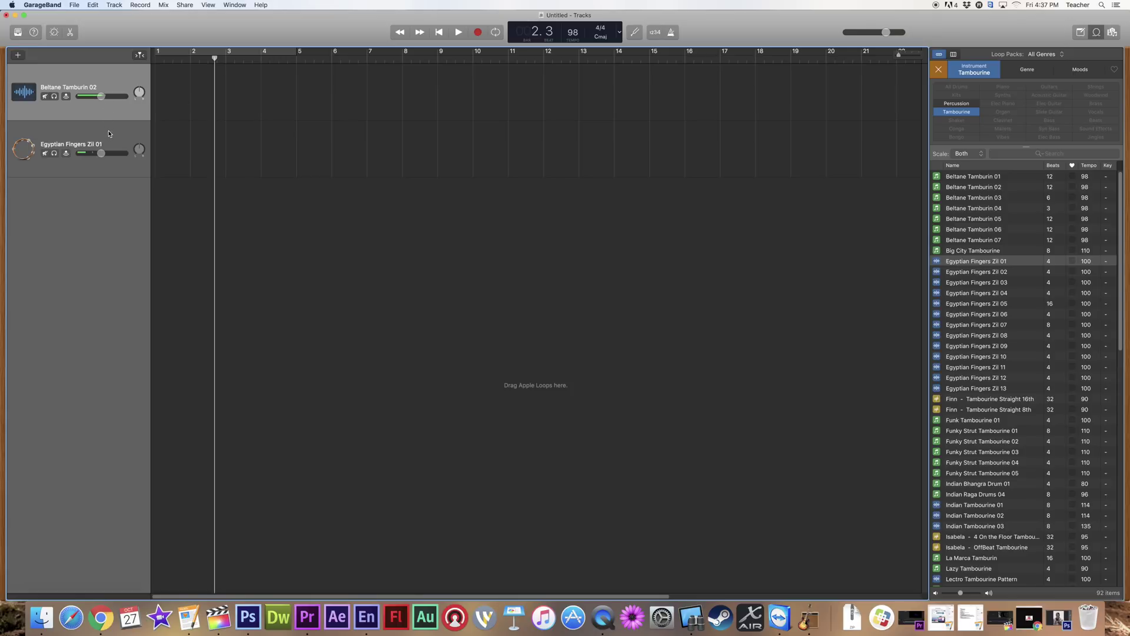